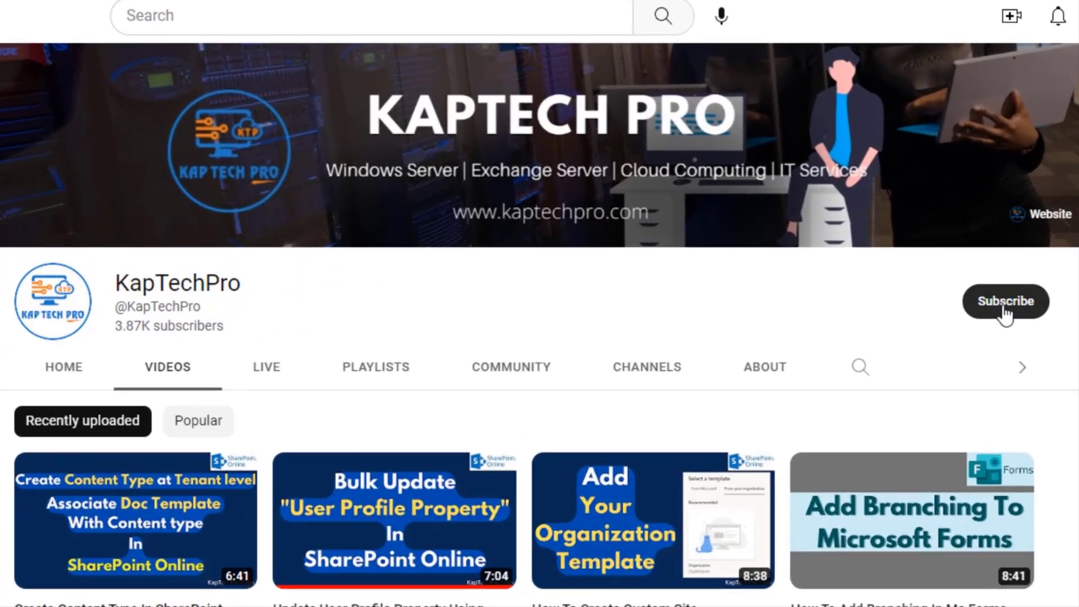
Subscribe to the KapTechPro channel and set its notifications to All
{"action": "left_click", "coordinate": [1005, 312]}
{"action": "left_click", "coordinate": [1029, 305]}
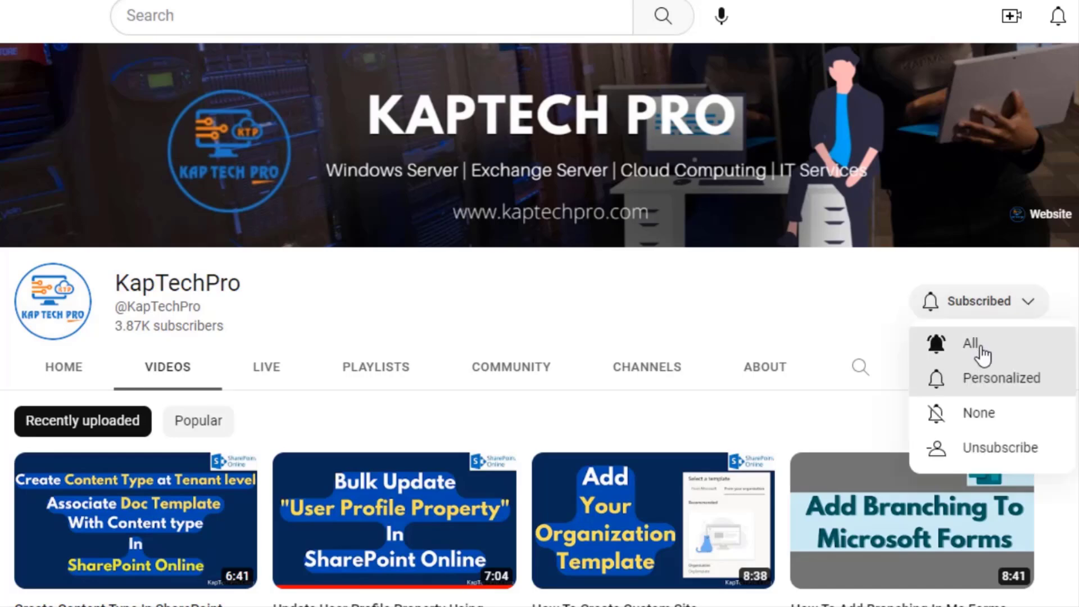
{"action": "left_click", "coordinate": [978, 354]}
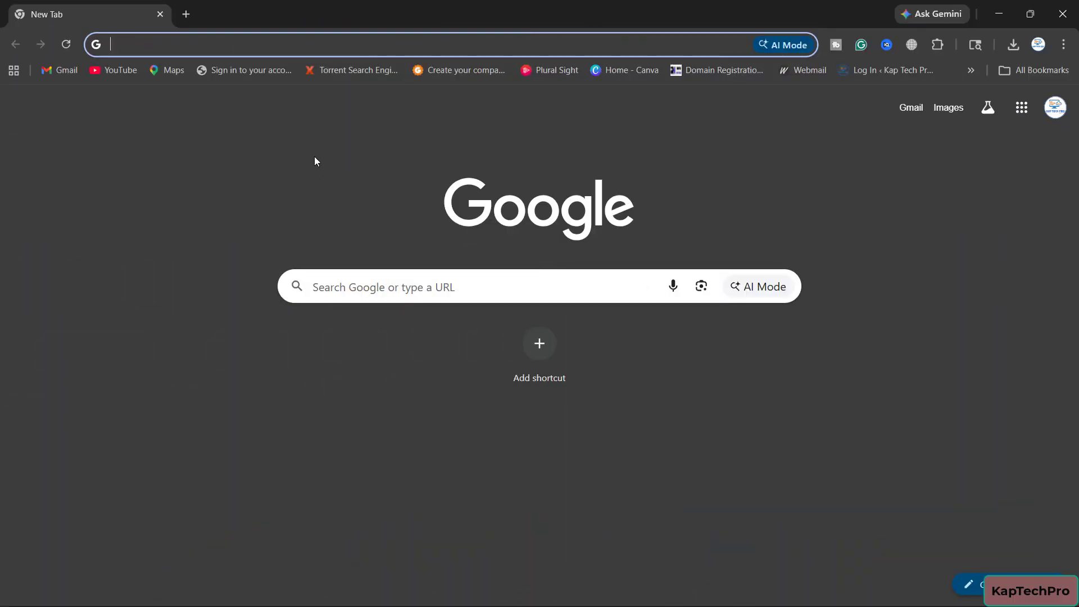
{"action": "type", "text": "o"}
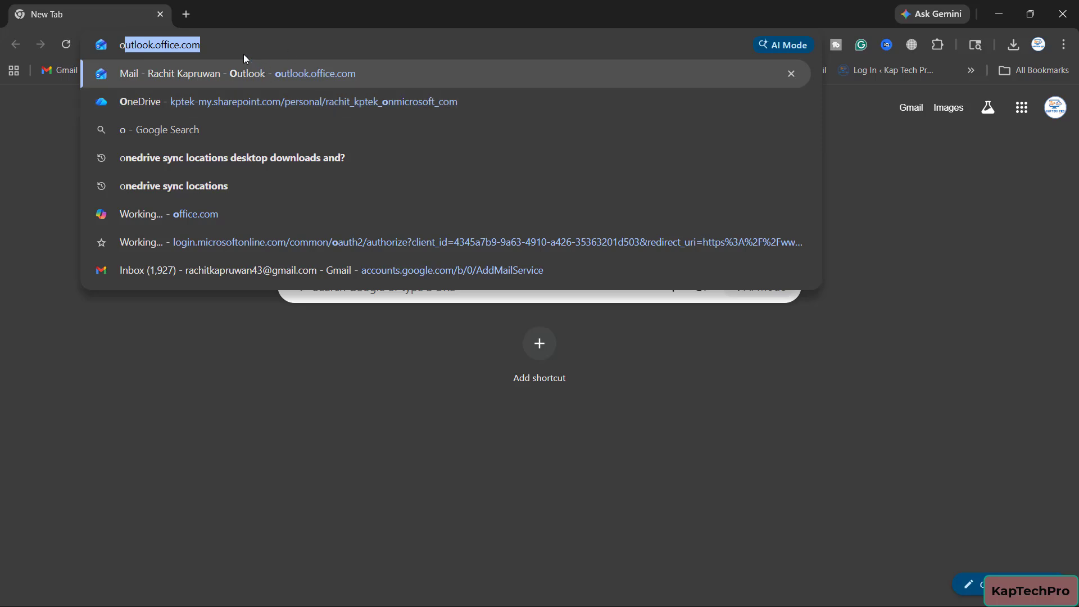
{"action": "key", "text": "BackSpace"}
{"action": "key", "text": "BackSpace"}
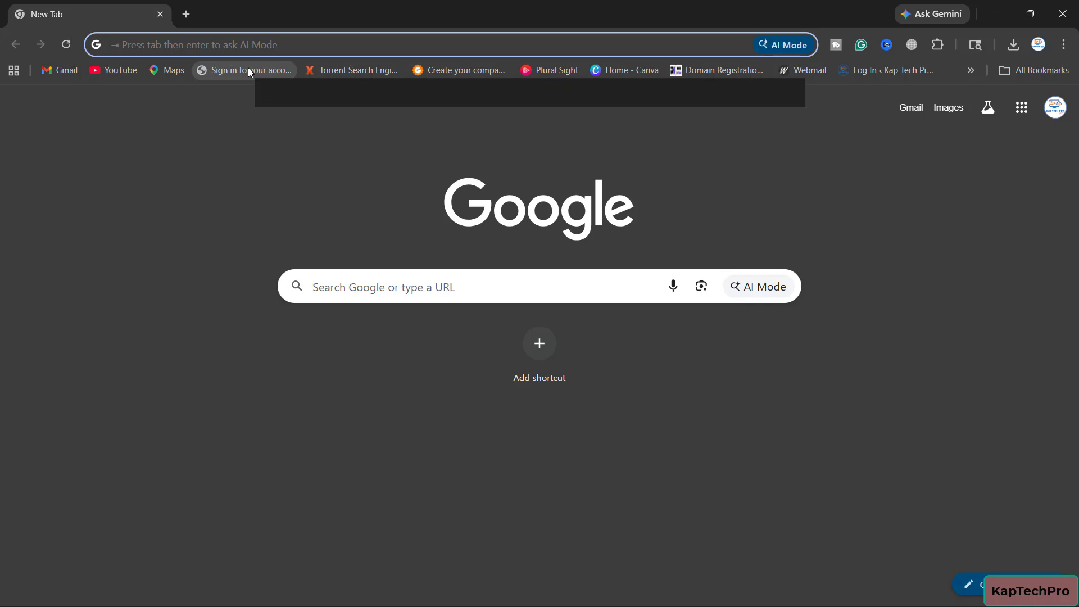
Open the Microsoft 365 portal from the saved sign-in bookmark and go to its admin center
{"action": "left_click", "coordinate": [248, 68]}
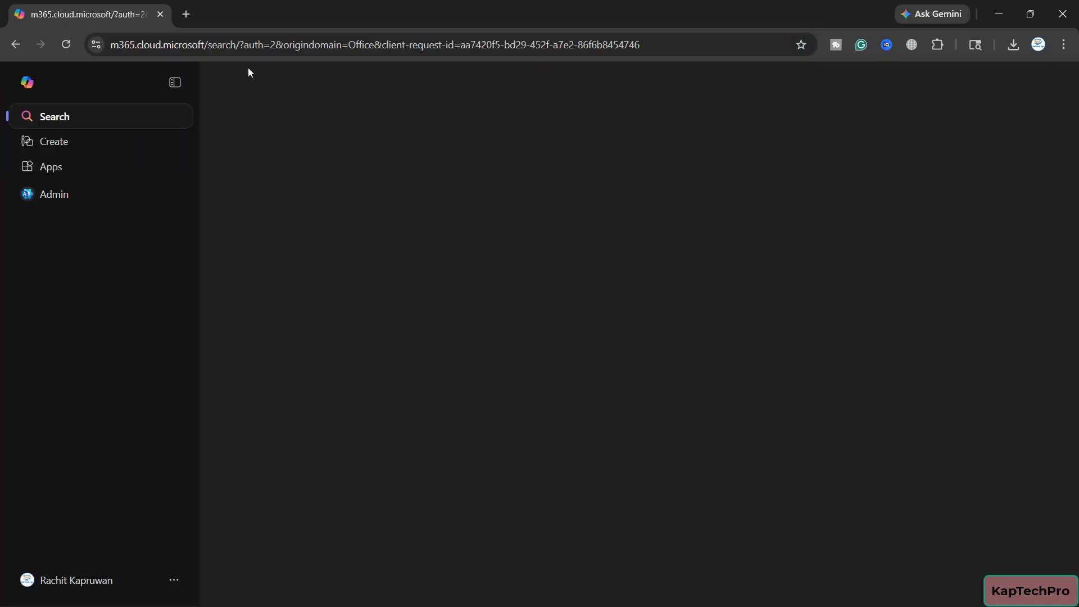
{"action": "left_click", "coordinate": [82, 194]}
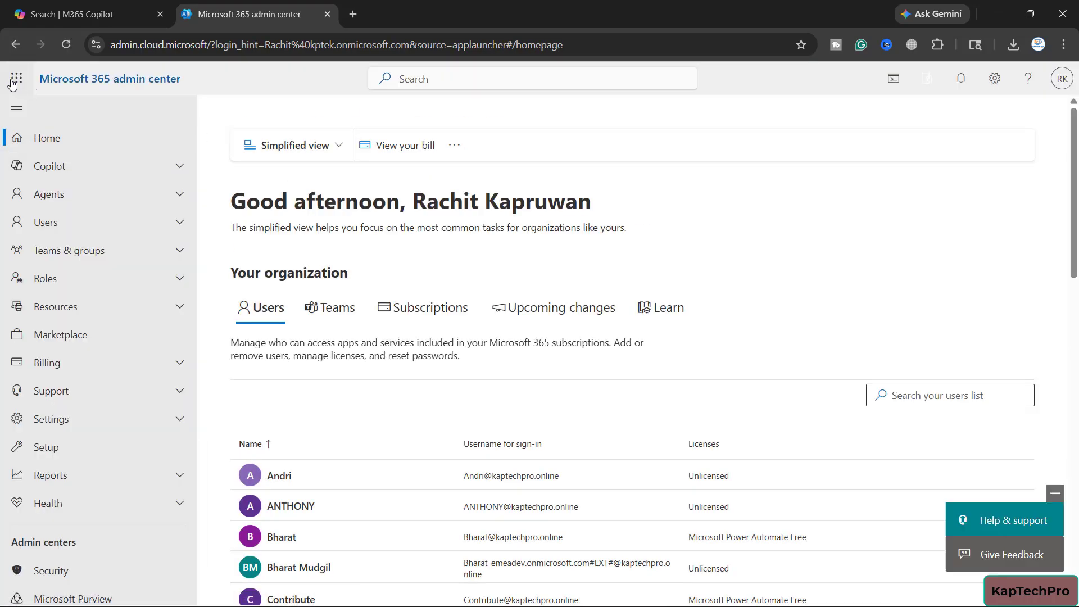
{"action": "left_click", "coordinate": [15, 80]}
{"action": "left_click", "coordinate": [14, 80]}
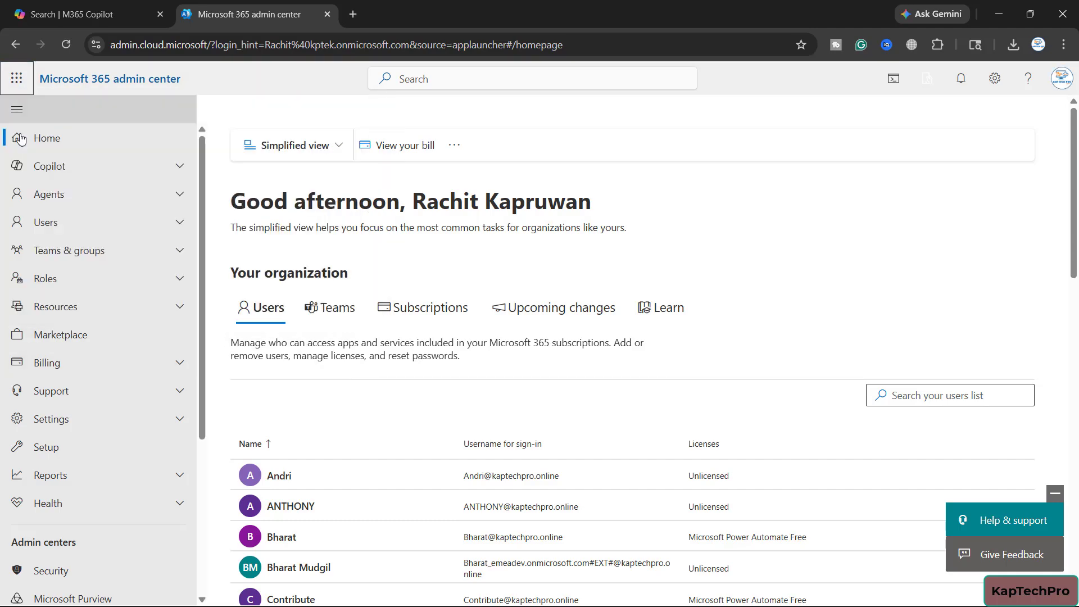
{"action": "scroll", "coordinate": [72, 462], "scroll_direction": "down", "scroll_amount": 4}
{"action": "scroll", "coordinate": [73, 470], "scroll_direction": "up", "scroll_amount": 4}
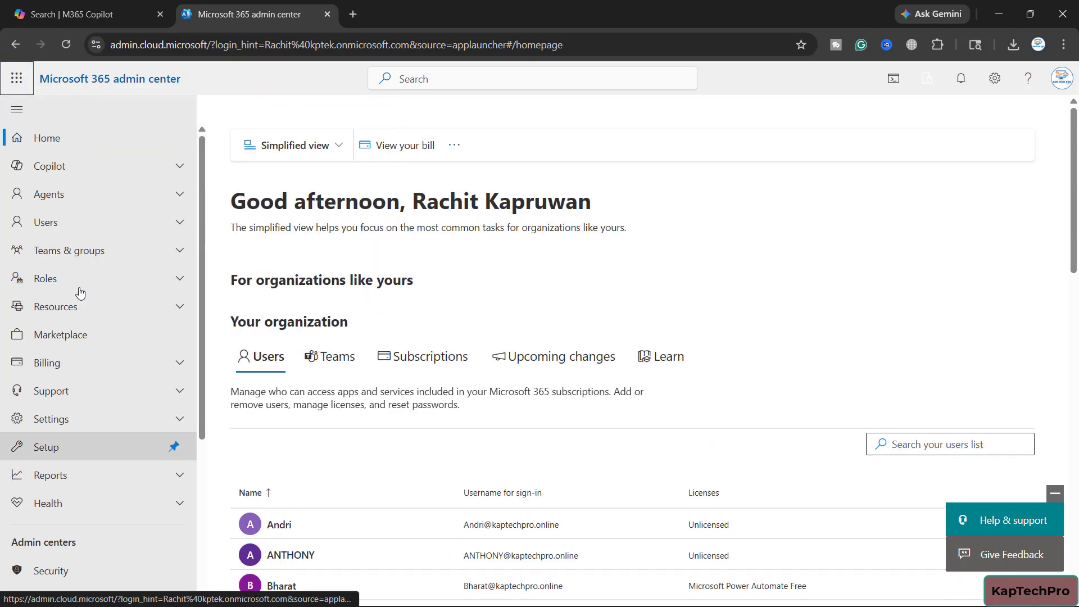
Search the active users list for the affected user by first name and open that user's account details
{"action": "left_click", "coordinate": [84, 222]}
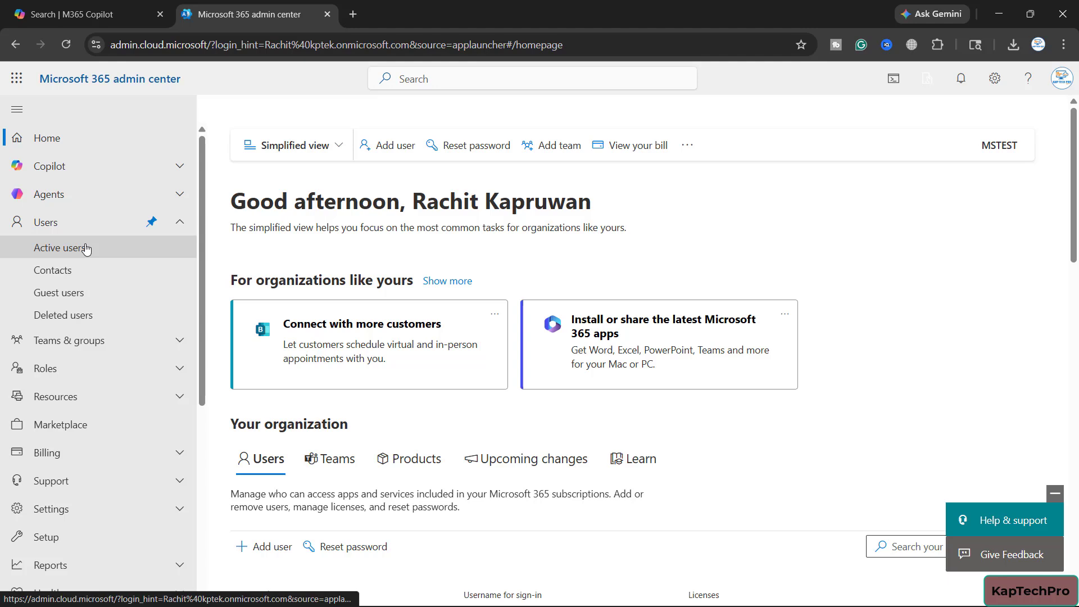
{"action": "left_click", "coordinate": [84, 248]}
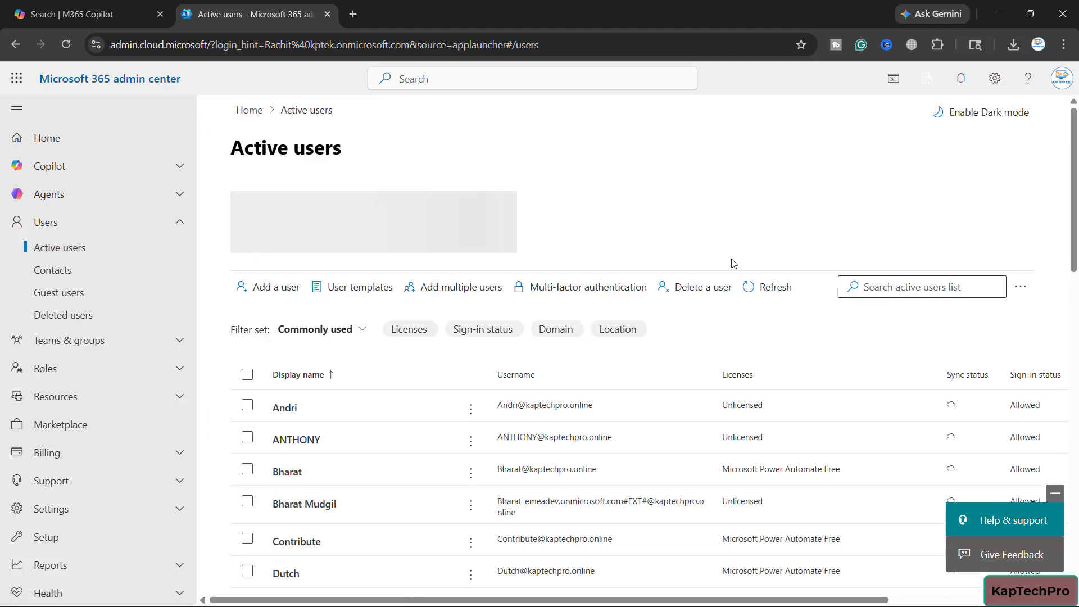
{"action": "left_click", "coordinate": [918, 289]}
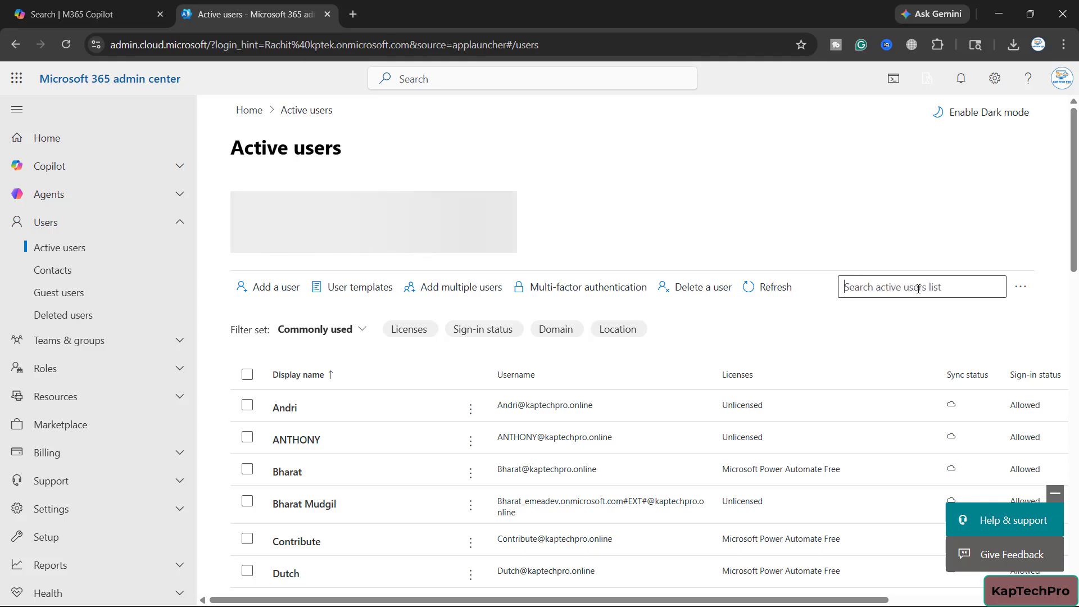
{"action": "type", "text": "rachit"}
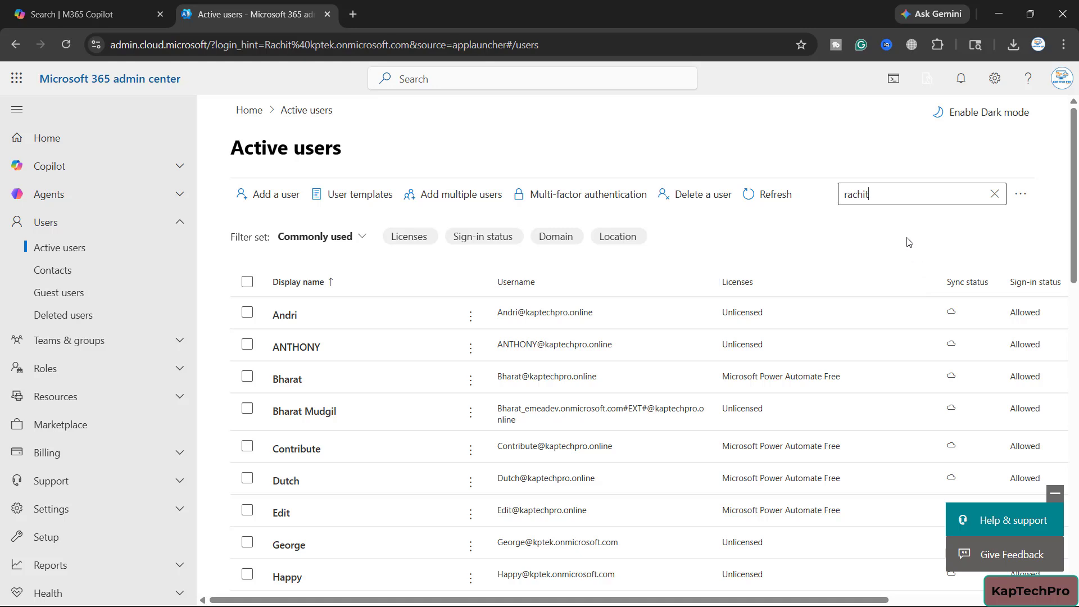
{"action": "key", "text": "Return"}
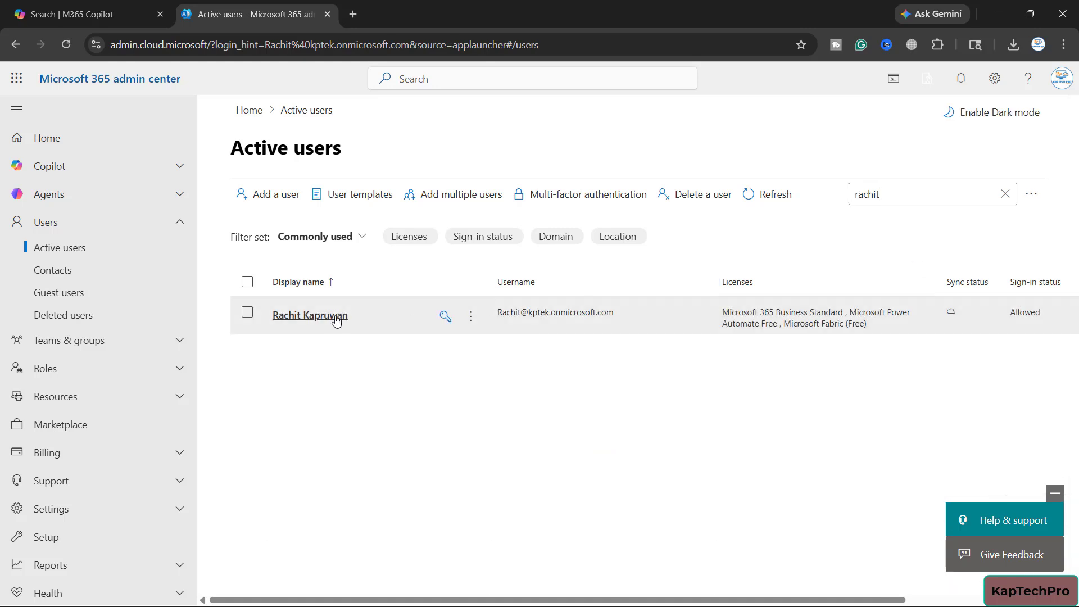
{"action": "left_click", "coordinate": [337, 321]}
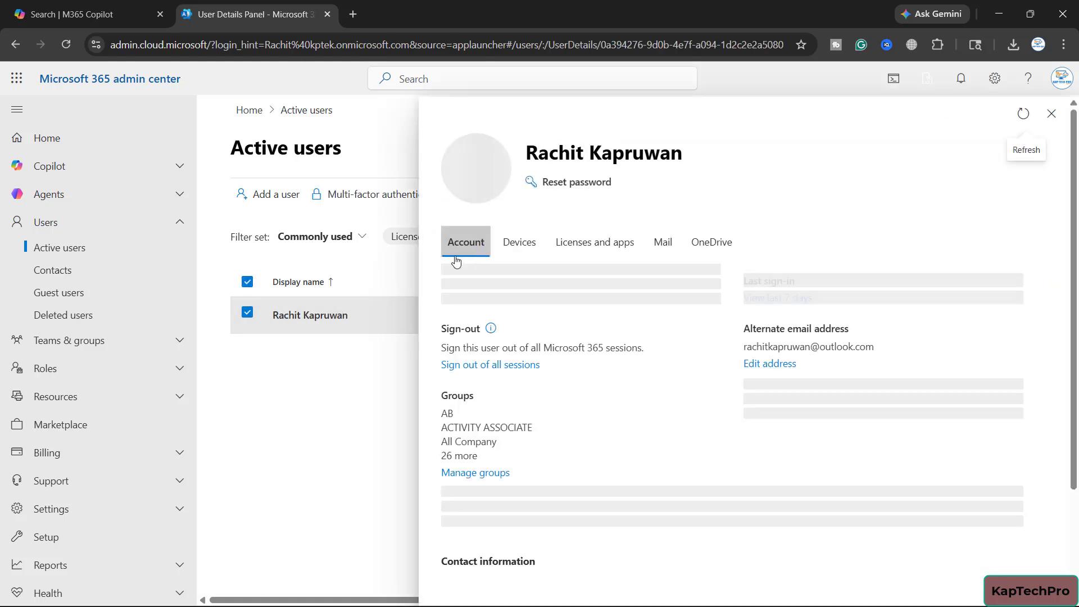
Create an access link to the user's OneDrive files and open the OneDrive site through it
{"action": "left_click", "coordinate": [697, 260]}
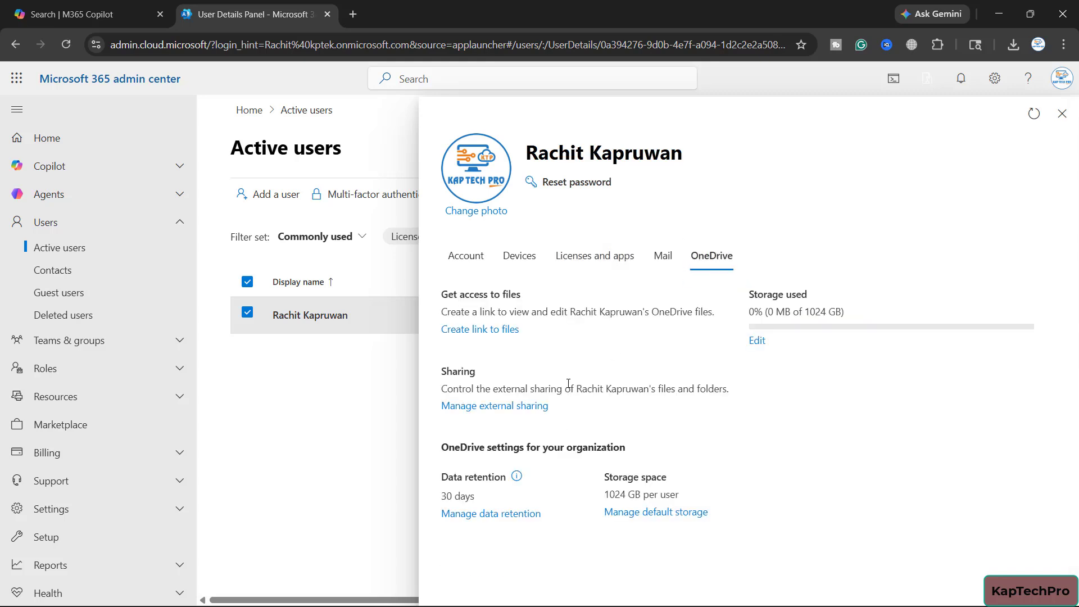
{"action": "left_click", "coordinate": [479, 331]}
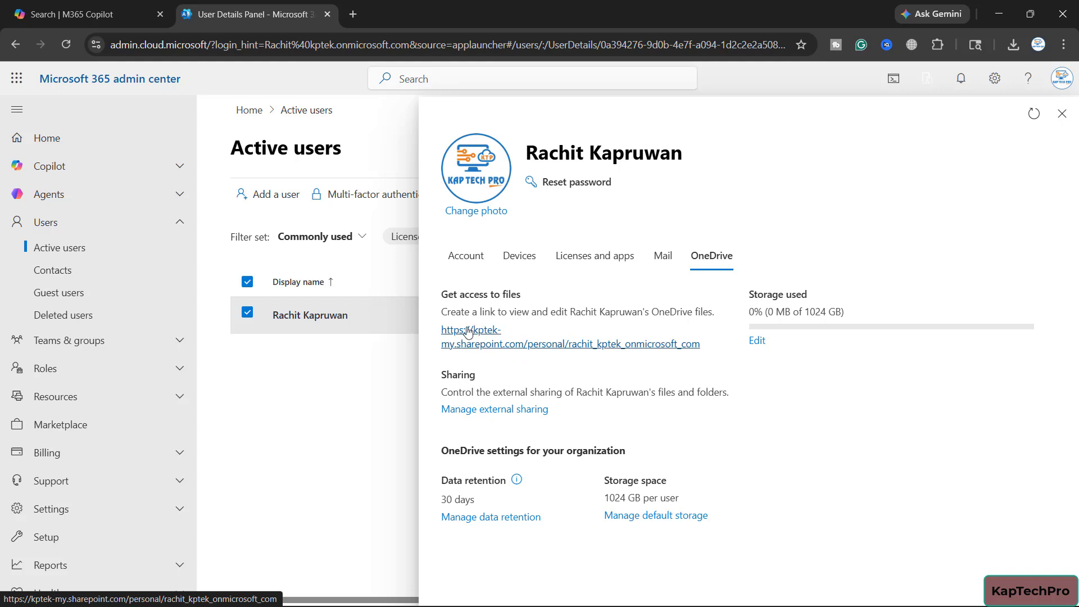
{"action": "left_click", "coordinate": [16, 79]}
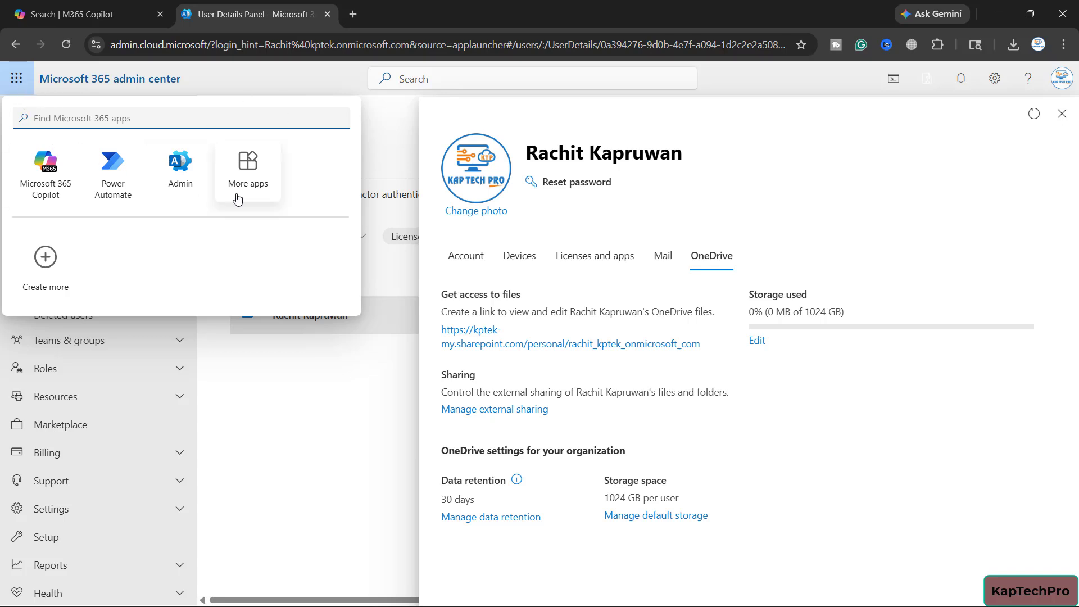
{"action": "left_click", "coordinate": [557, 344]}
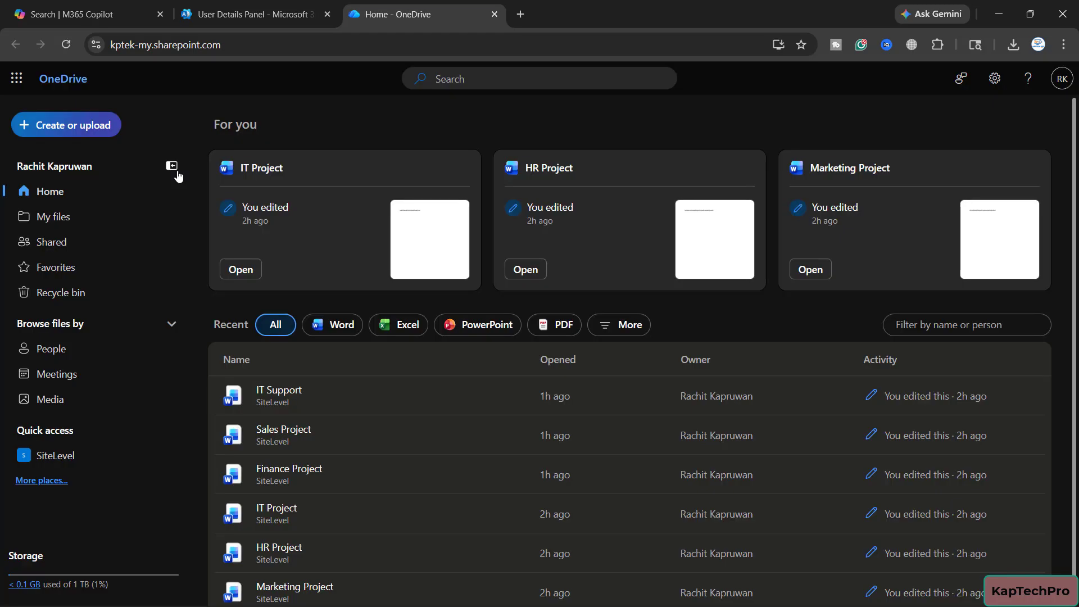
View My files and the contents of the folder listed just below Attachments, and return to the main file list
{"action": "left_click", "coordinate": [52, 219]}
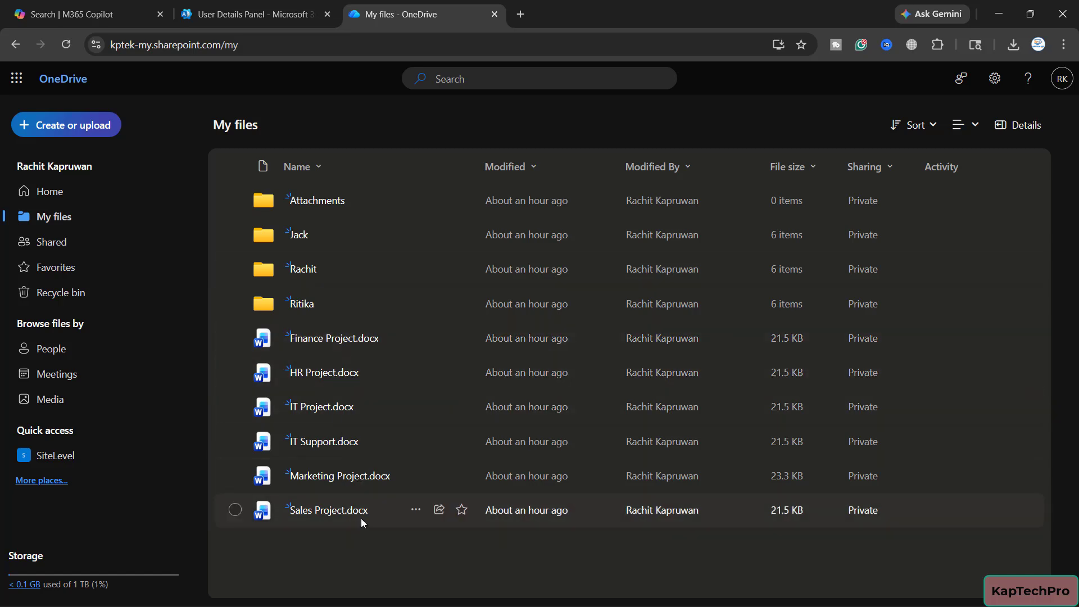
{"action": "left_click", "coordinate": [304, 233]}
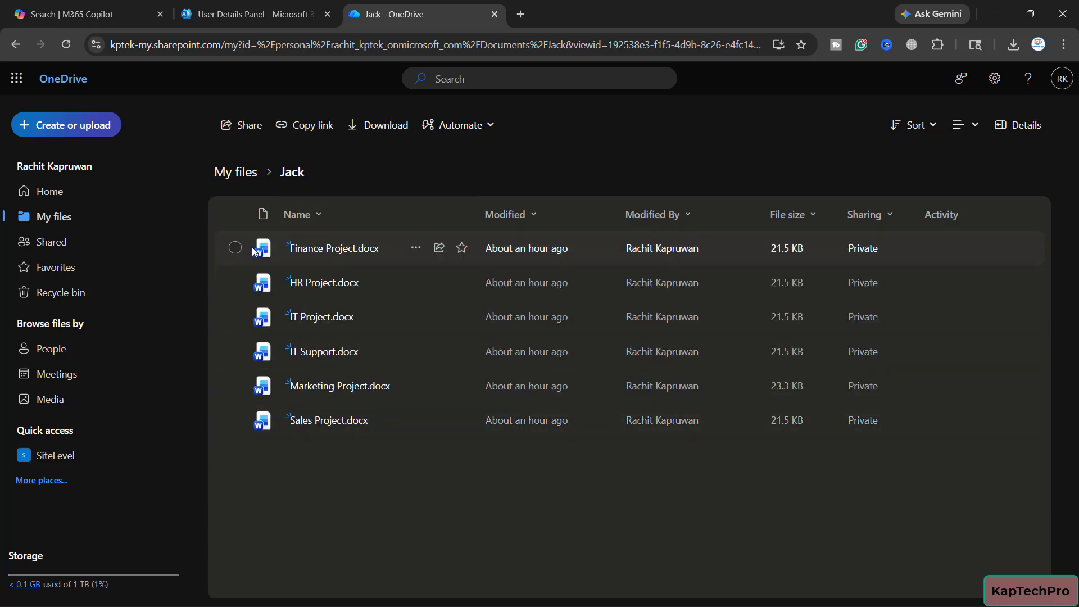
{"action": "left_click", "coordinate": [241, 174]}
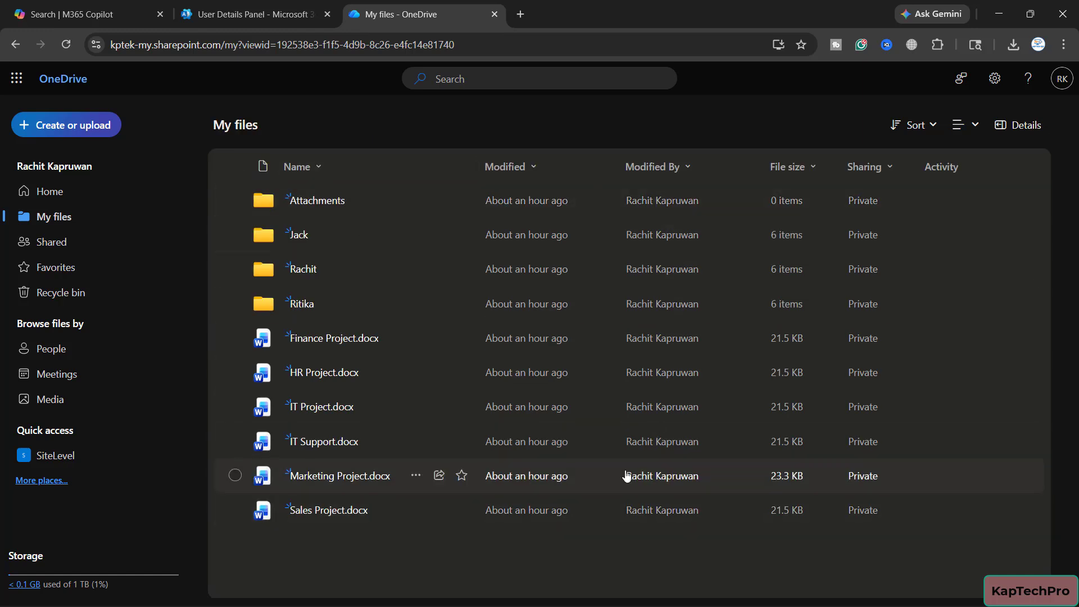
{"action": "left_click", "coordinate": [517, 76]}
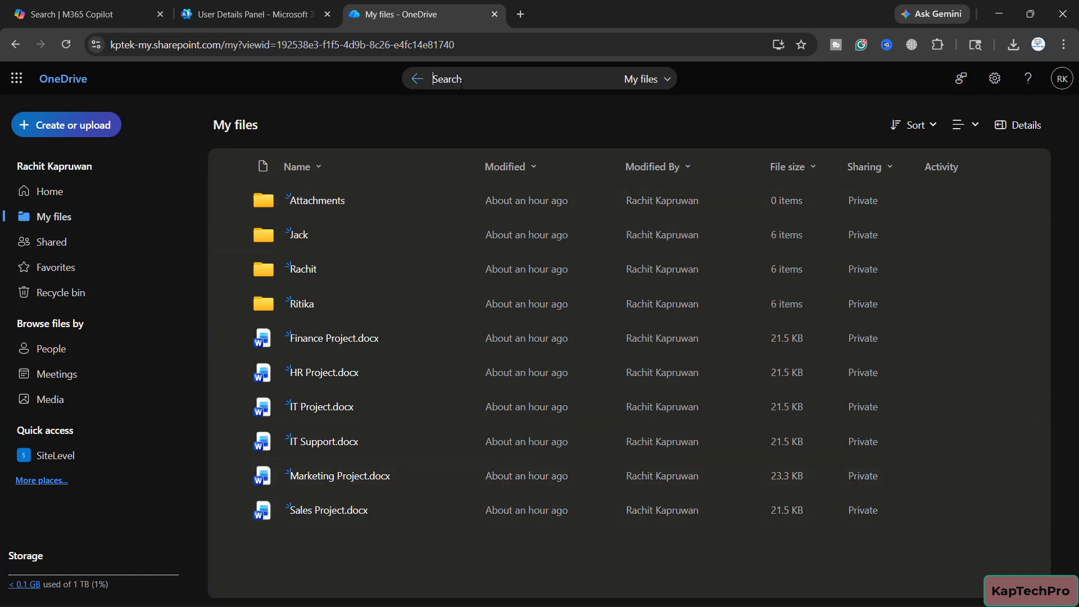
{"action": "left_click", "coordinate": [336, 94]}
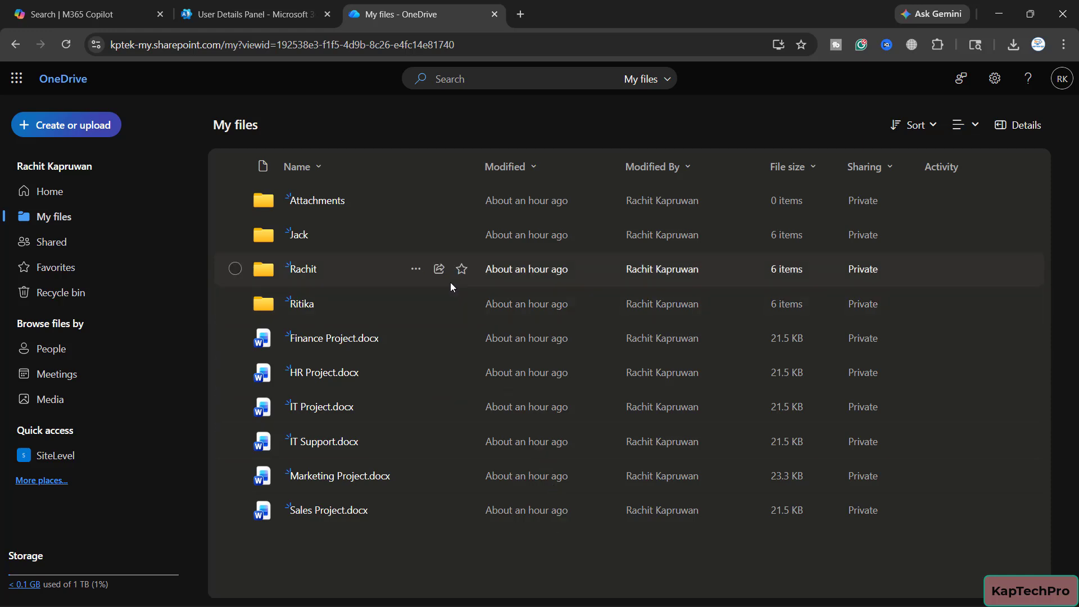
{"action": "left_click", "coordinate": [416, 304]}
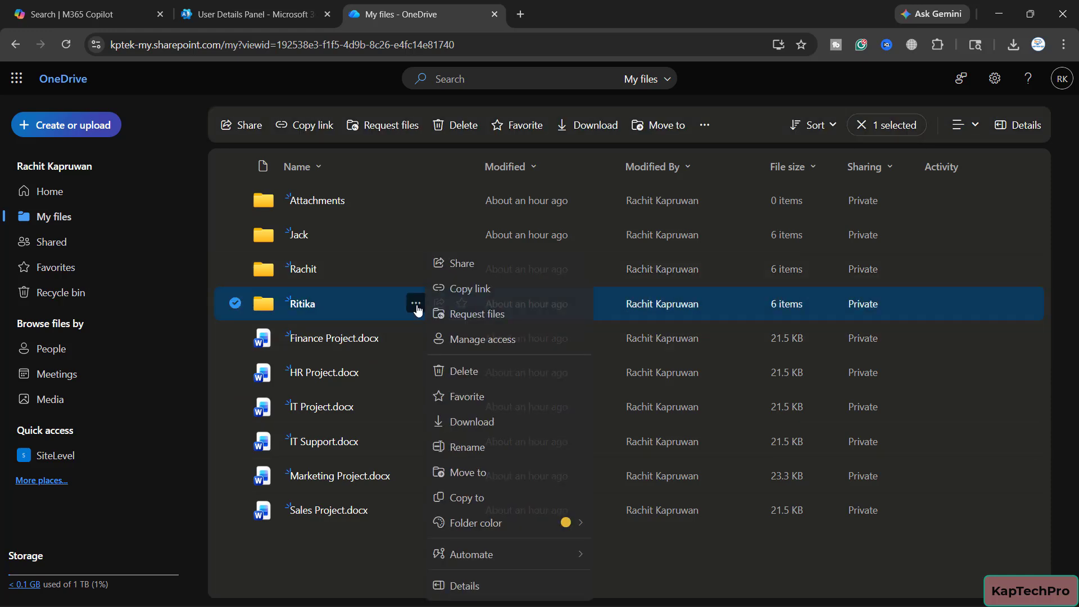
{"action": "left_click", "coordinate": [610, 293]}
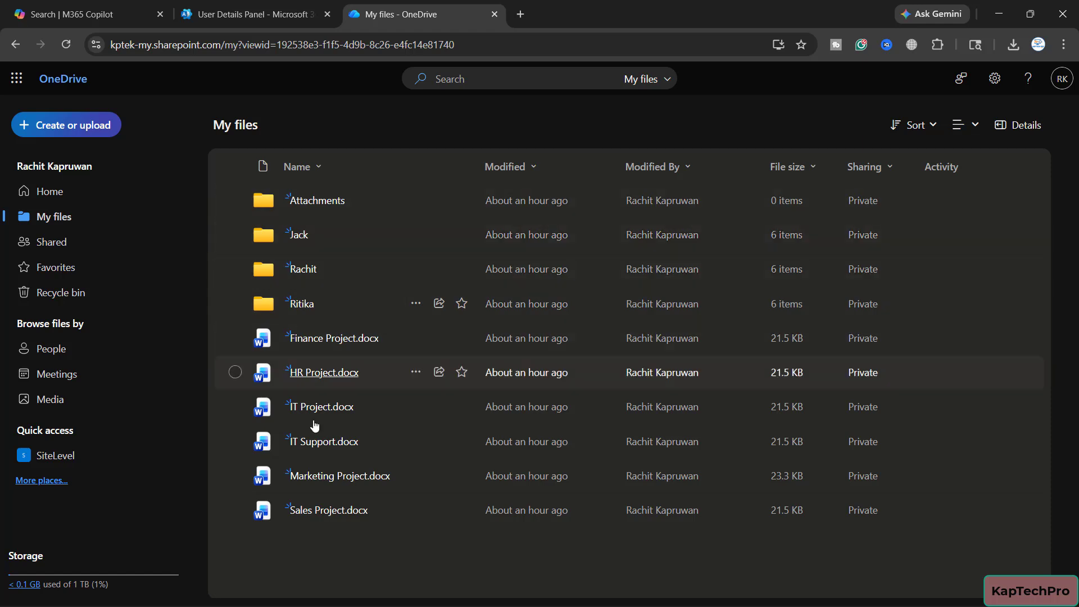
Open the OneDrive settings and return to the classic OneDrive view
{"action": "left_click", "coordinate": [995, 79]}
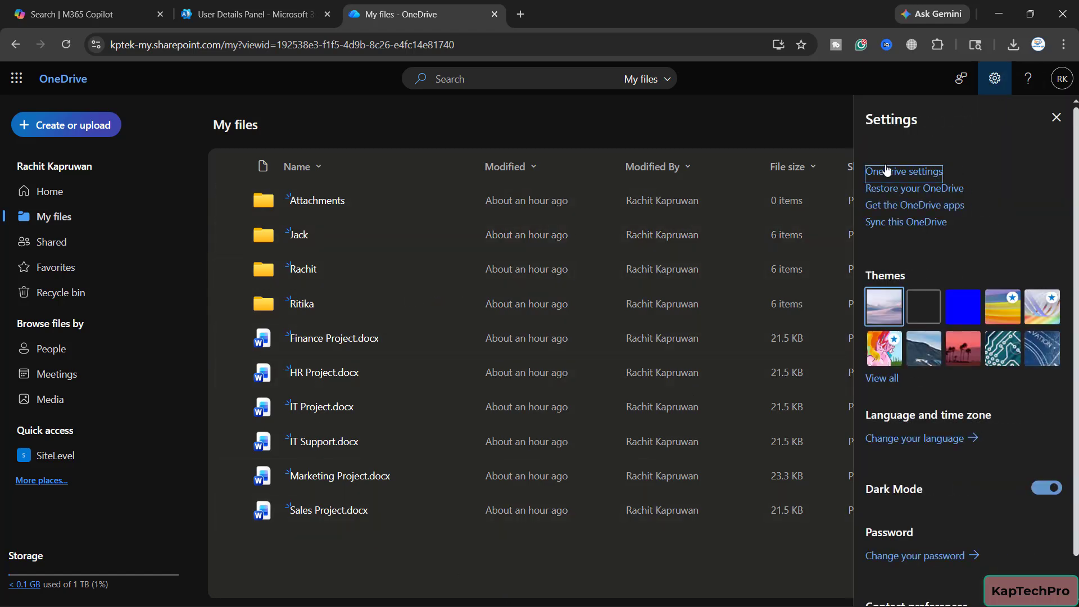
{"action": "left_click", "coordinate": [923, 173]}
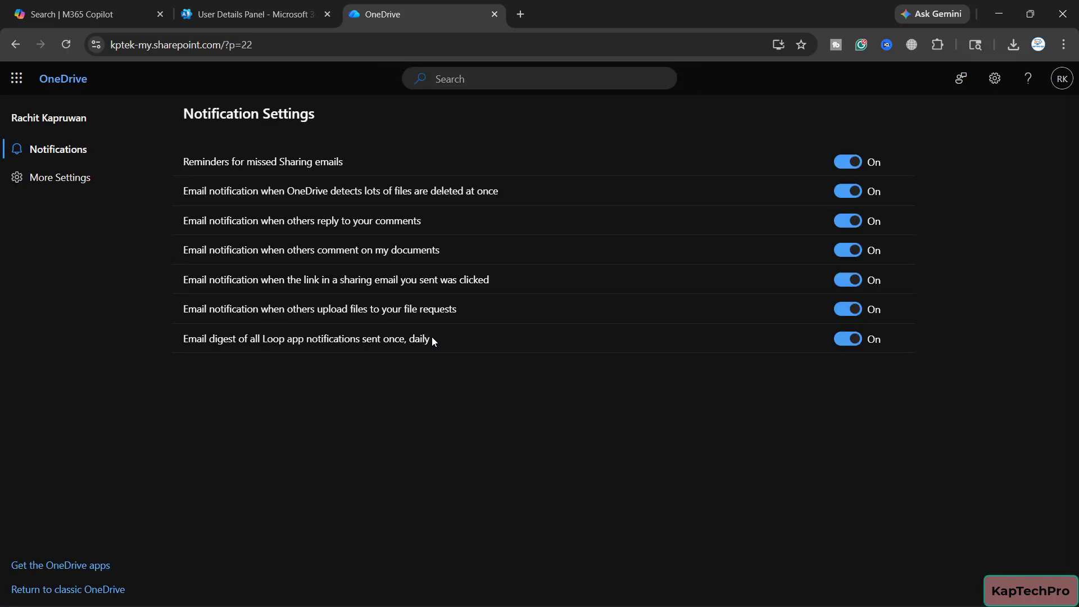
{"action": "left_click", "coordinate": [994, 78]}
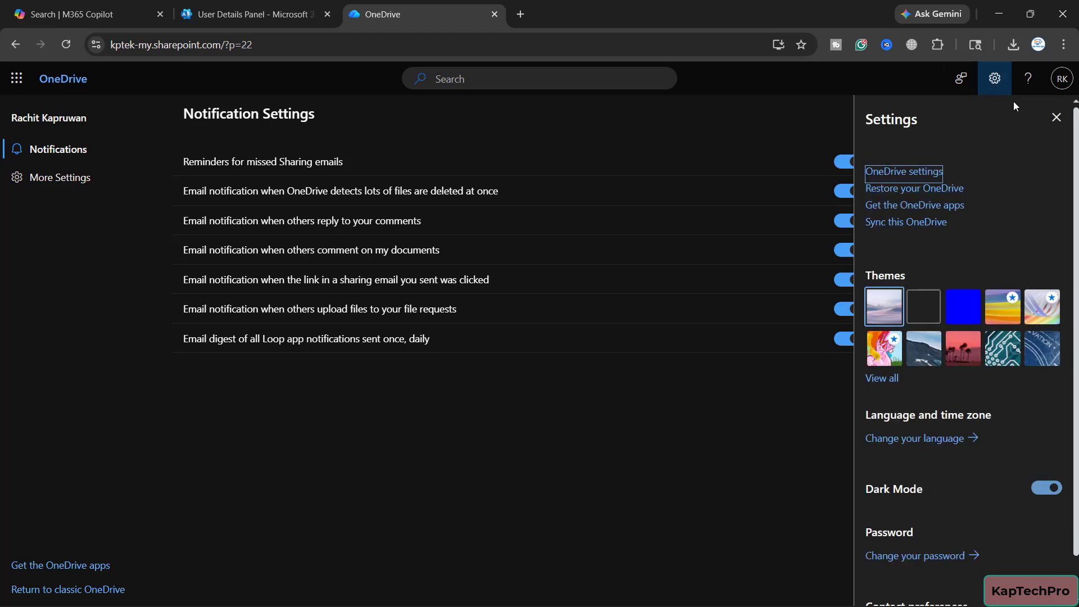
{"action": "left_click", "coordinate": [1056, 117]}
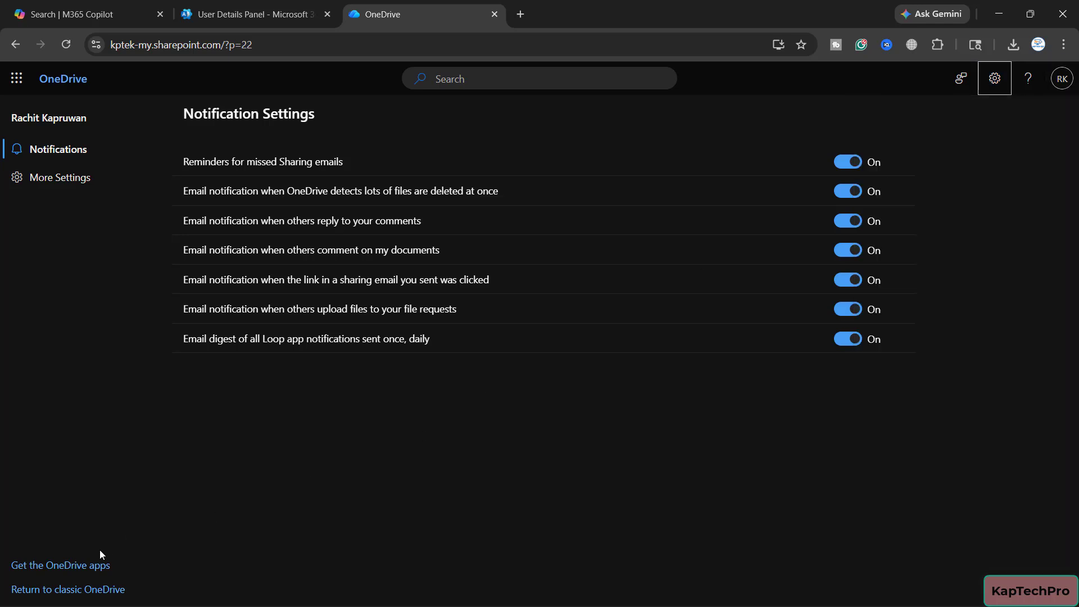
{"action": "left_click", "coordinate": [81, 591]}
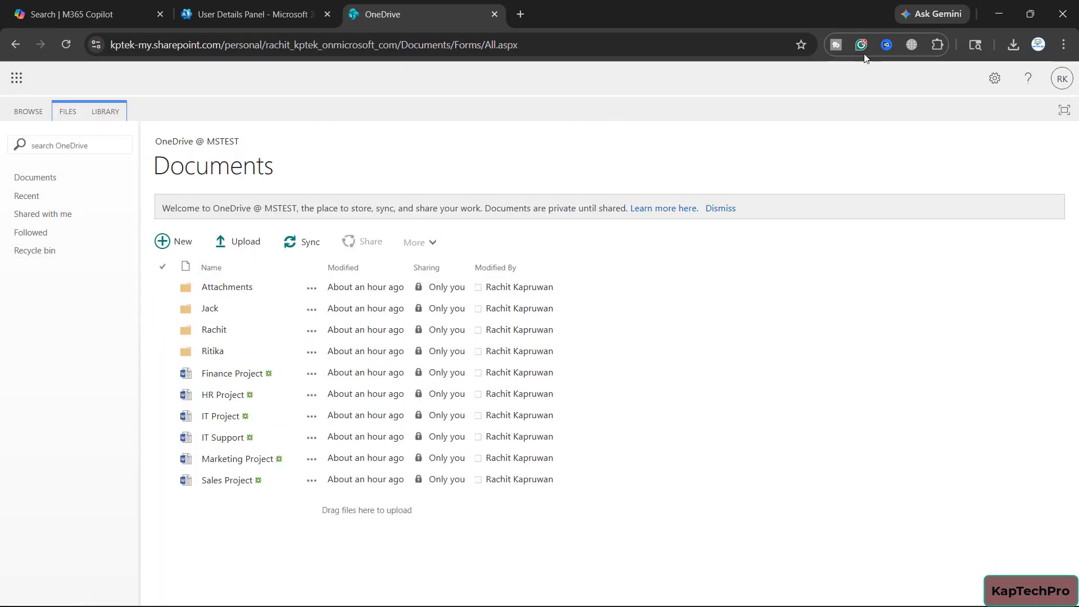
Open the OneDrive site settings and go to the Search and offline availability page
{"action": "left_click", "coordinate": [994, 80]}
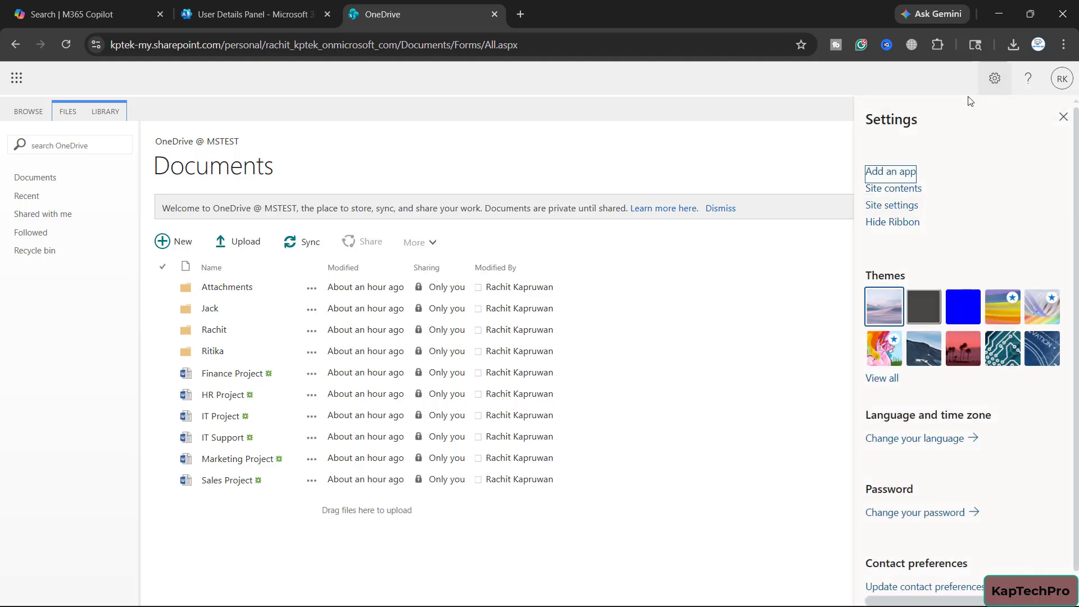
{"action": "left_click", "coordinate": [902, 210]}
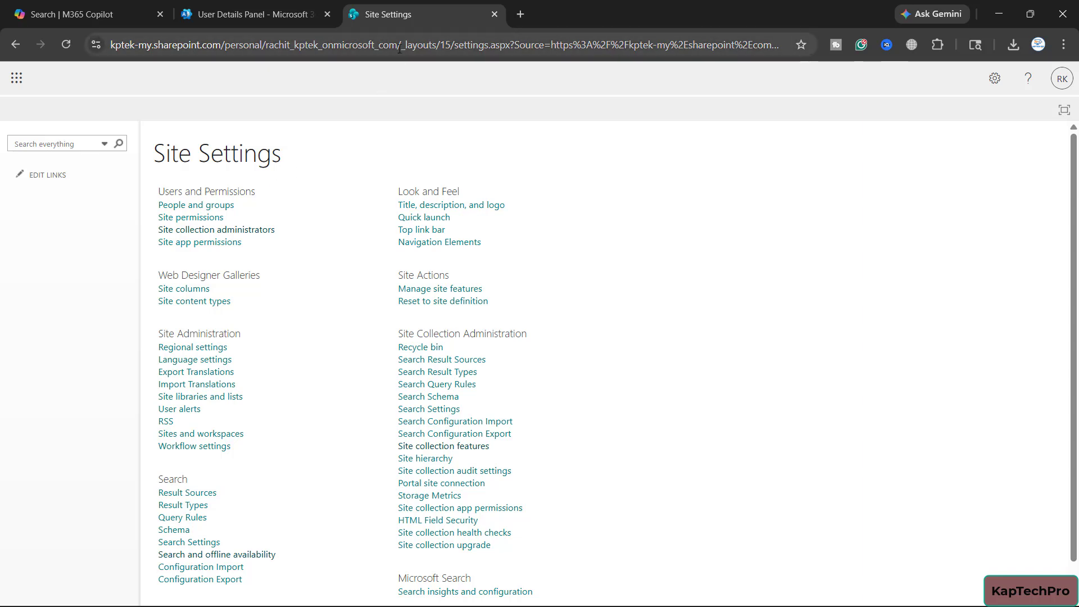
{"action": "left_click_drag", "start_coordinate": [400, 49], "coordinate": [513, 57]}
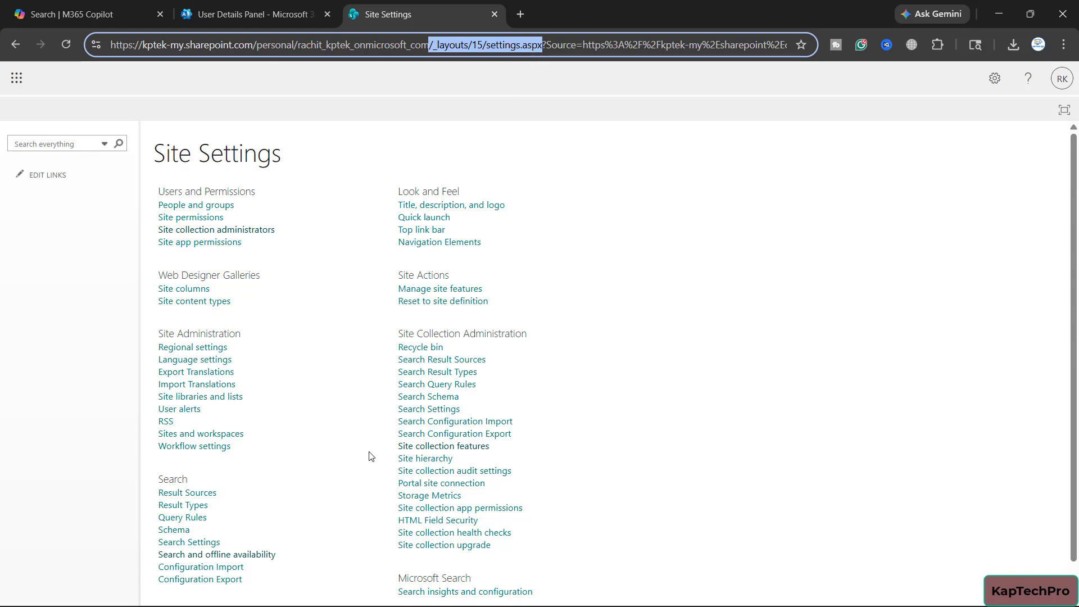
{"action": "left_click", "coordinate": [632, 393]}
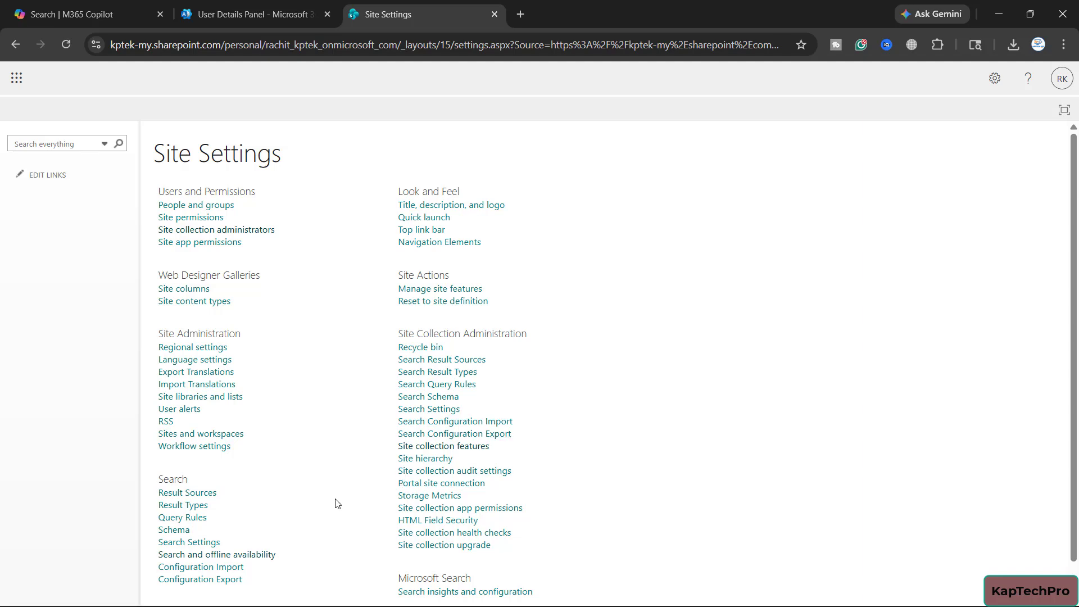
{"action": "left_click", "coordinate": [271, 556]}
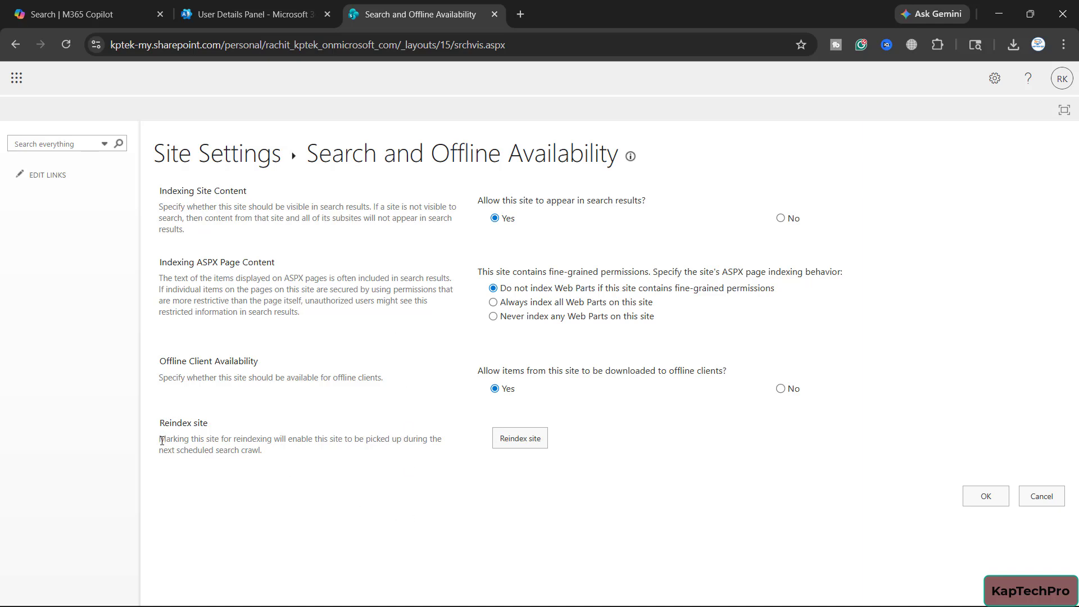
Review the Reindex site description, start a reindex request for the OneDrive site, and read its acknowledgement statement
{"action": "left_click_drag", "start_coordinate": [160, 438], "coordinate": [313, 454]}
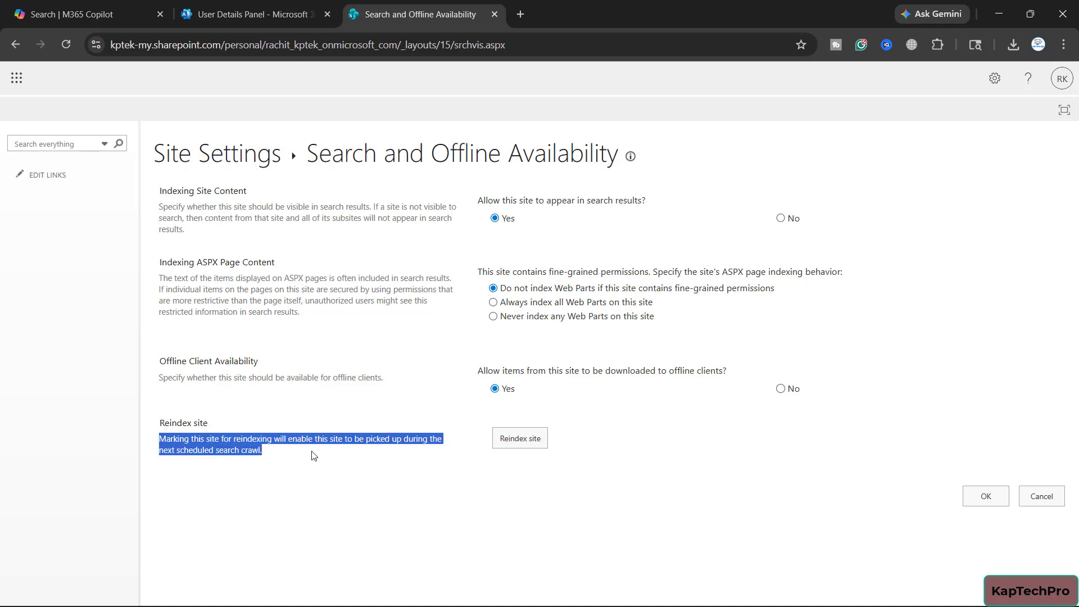
{"action": "left_click", "coordinate": [497, 440]}
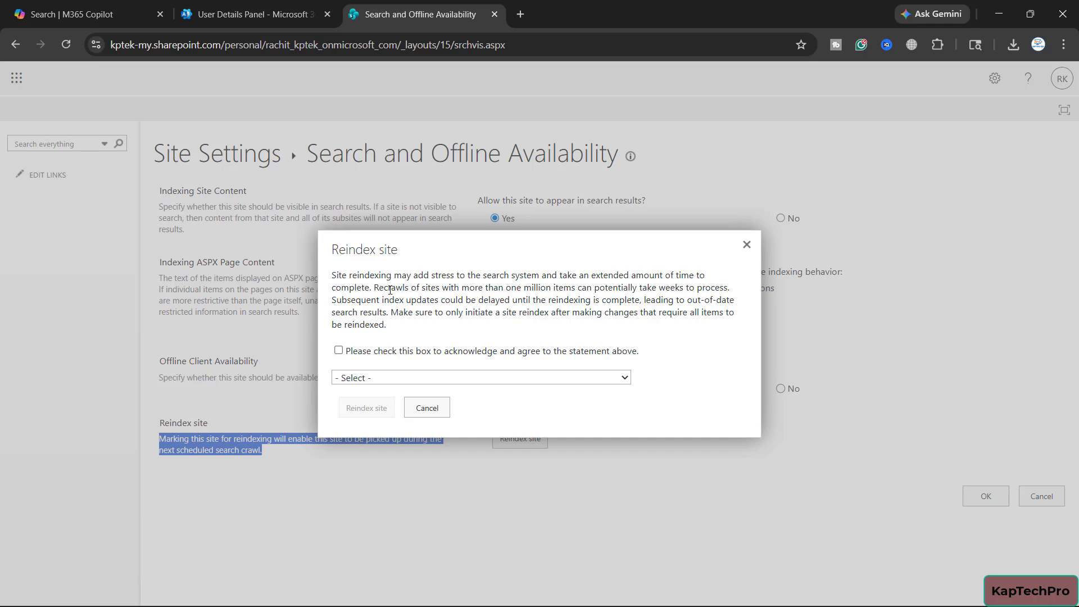
{"action": "left_click_drag", "start_coordinate": [384, 290], "coordinate": [368, 313]}
{"action": "left_click", "coordinate": [367, 314]}
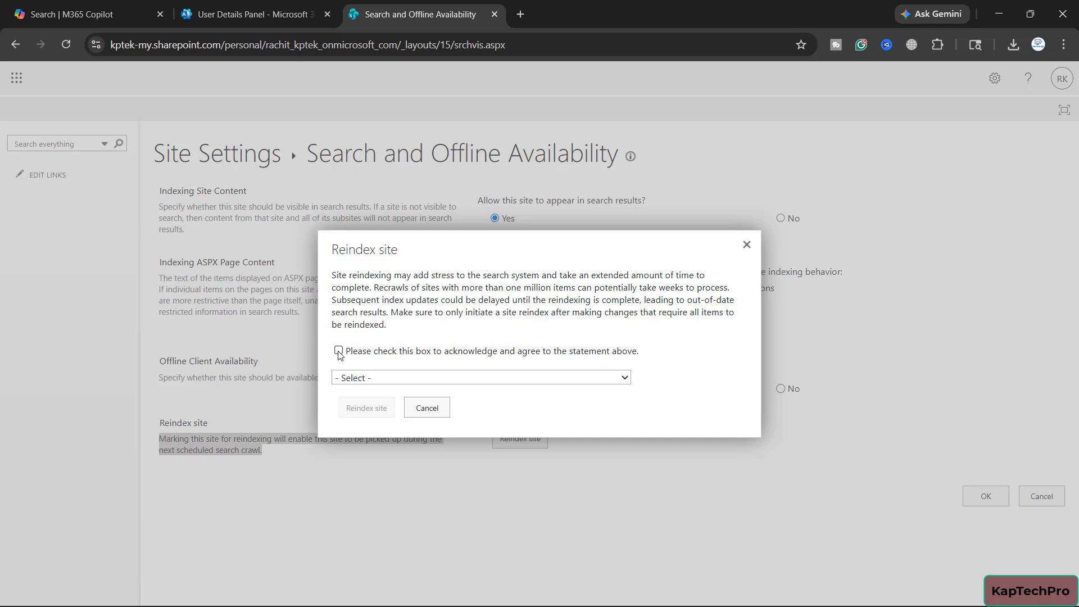
Acknowledge the statement, reindex with the reason "Site content in search index is inaccurate or out of date", and save the search settings
{"action": "left_click", "coordinate": [338, 352]}
{"action": "left_click", "coordinate": [393, 378]}
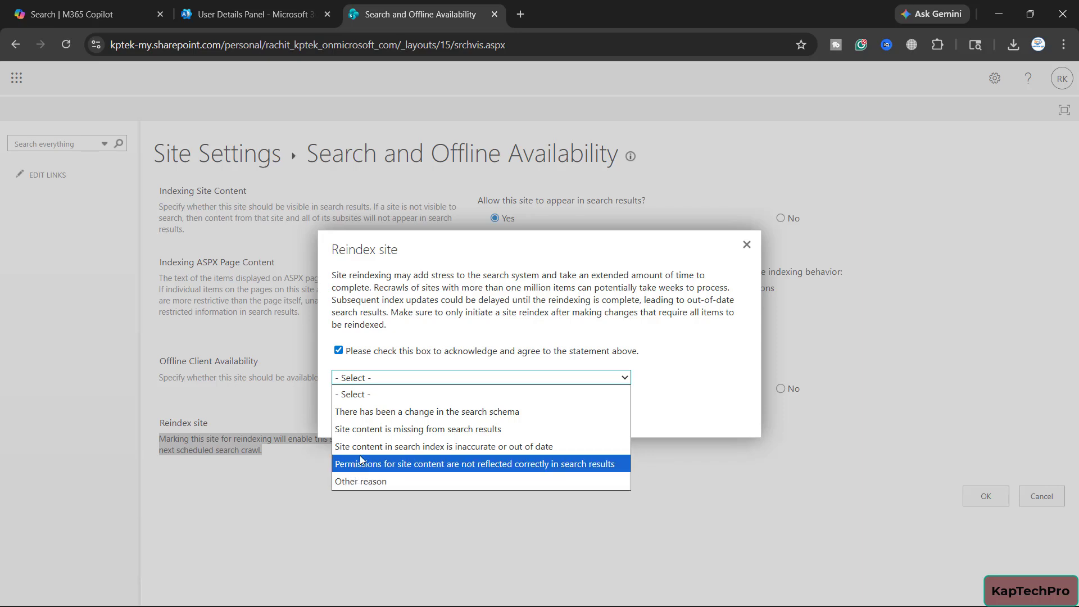
{"action": "left_click", "coordinate": [475, 447]}
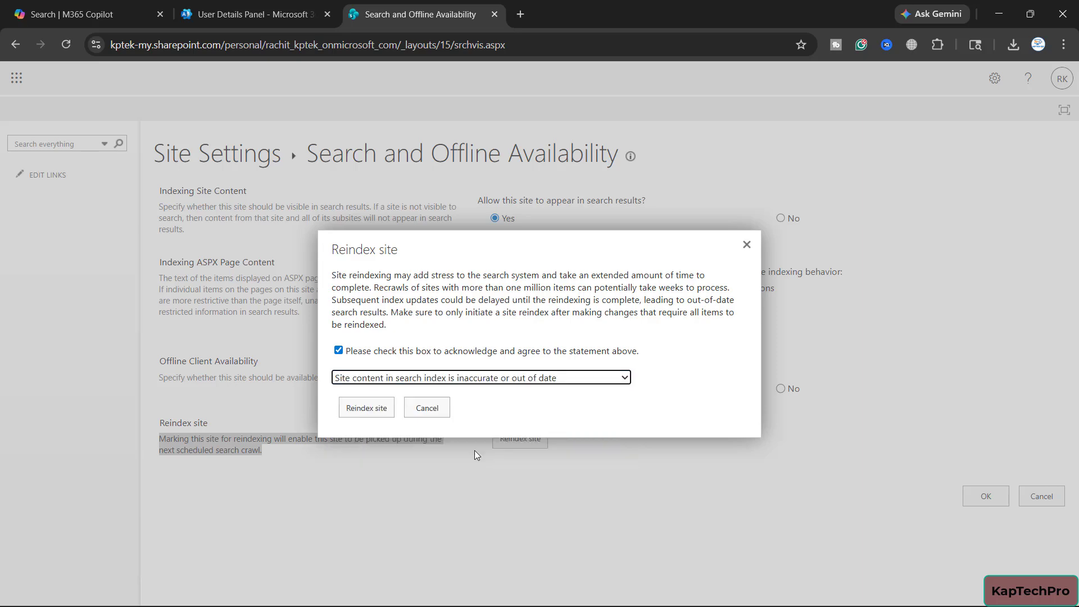
{"action": "left_click", "coordinate": [357, 409]}
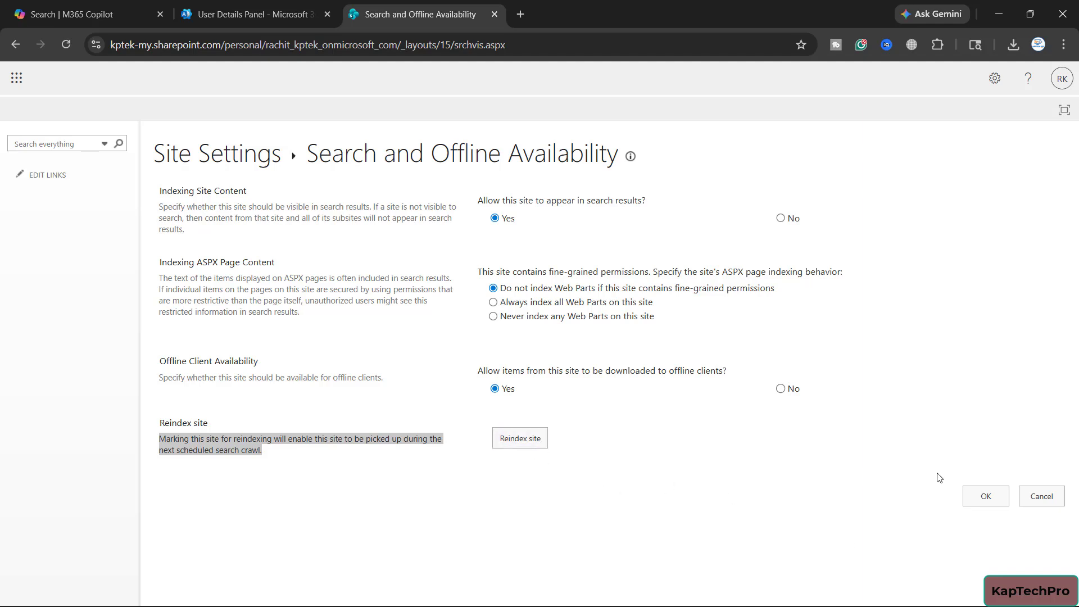
{"action": "left_click", "coordinate": [969, 488]}
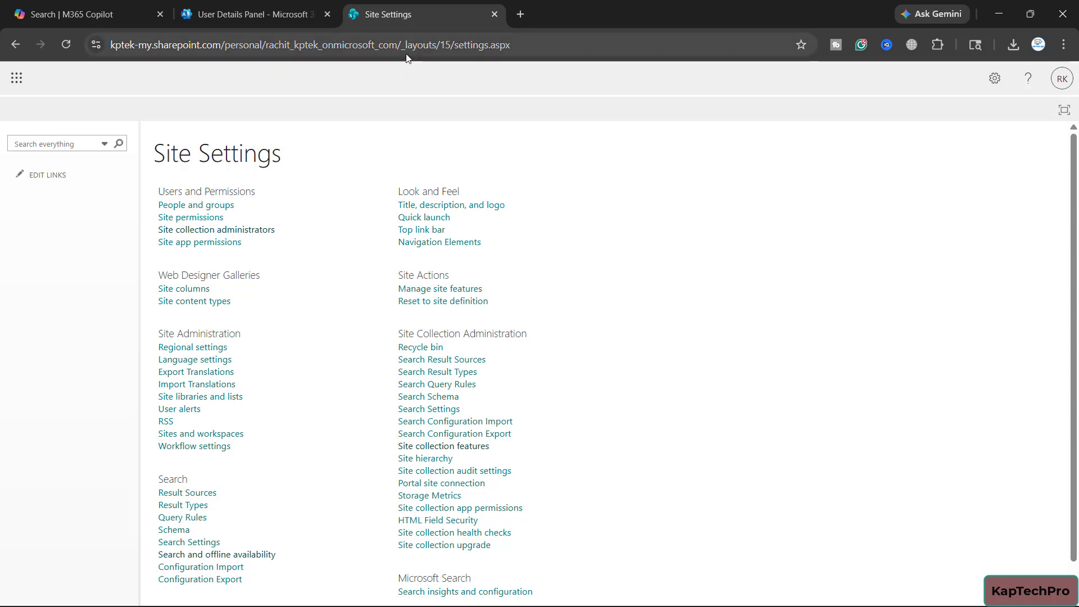
Go to the root of the OneDrive site by removing _layouts/15/settings.aspx from the site settings address
{"action": "left_click_drag", "start_coordinate": [404, 46], "coordinate": [697, 31]}
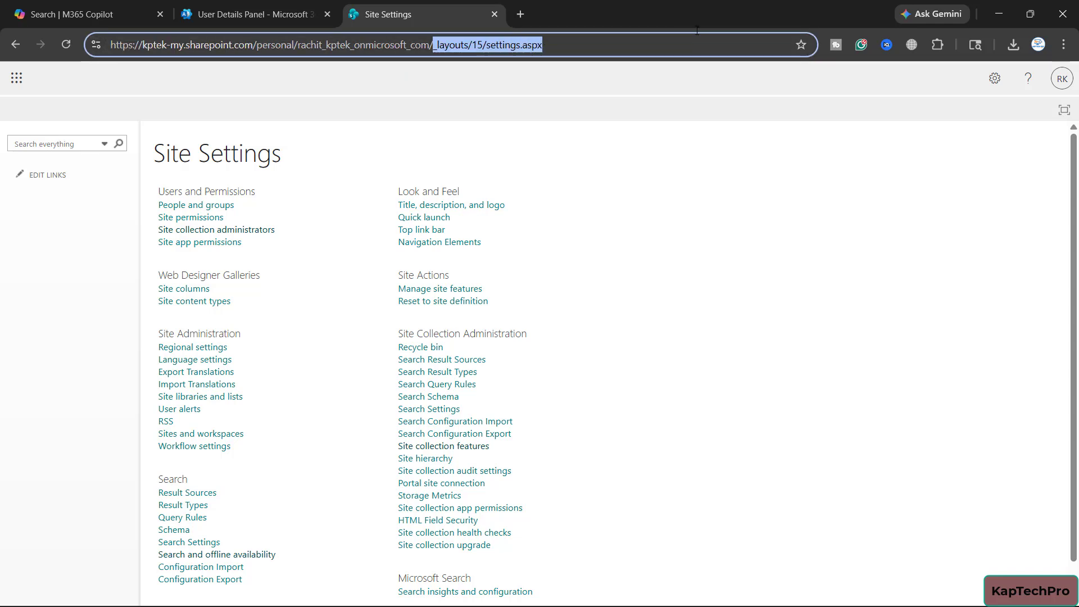
{"action": "key", "text": "BackSpace"}
{"action": "key", "text": "Return"}
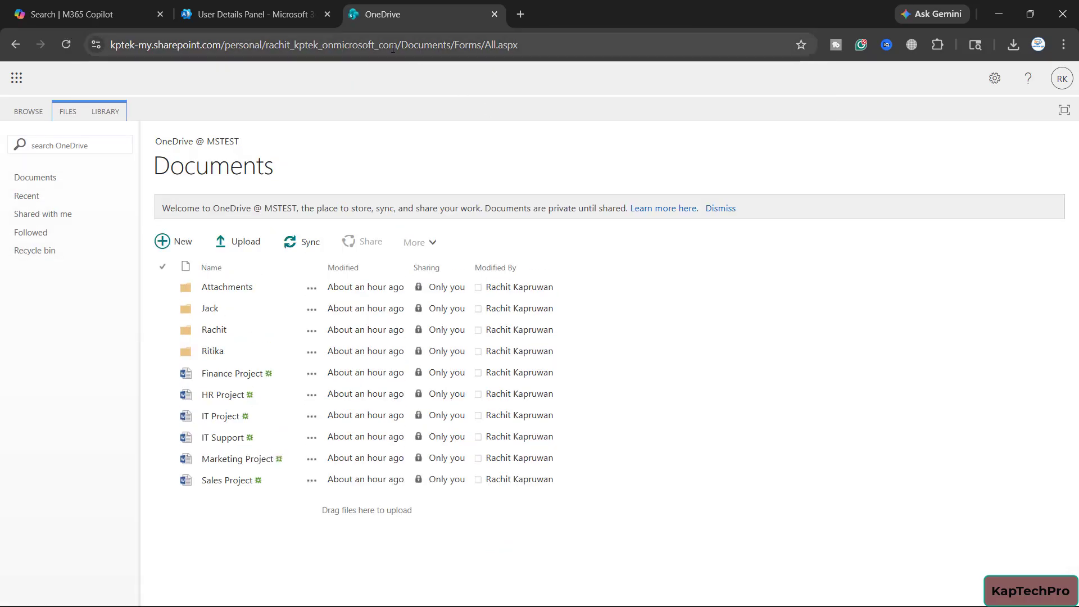
Leave the classic Documents library for the modern OneDrive view and display My files
{"action": "left_click", "coordinate": [989, 79]}
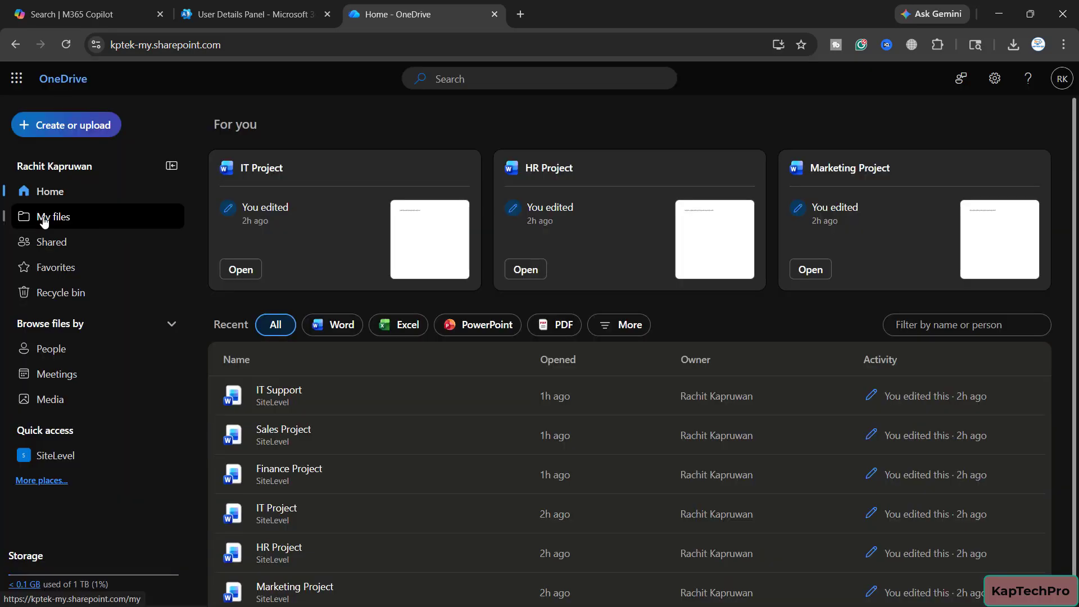
{"action": "left_click", "coordinate": [44, 218]}
{"action": "left_click", "coordinate": [286, 44]}
{"action": "left_click", "coordinate": [286, 44]}
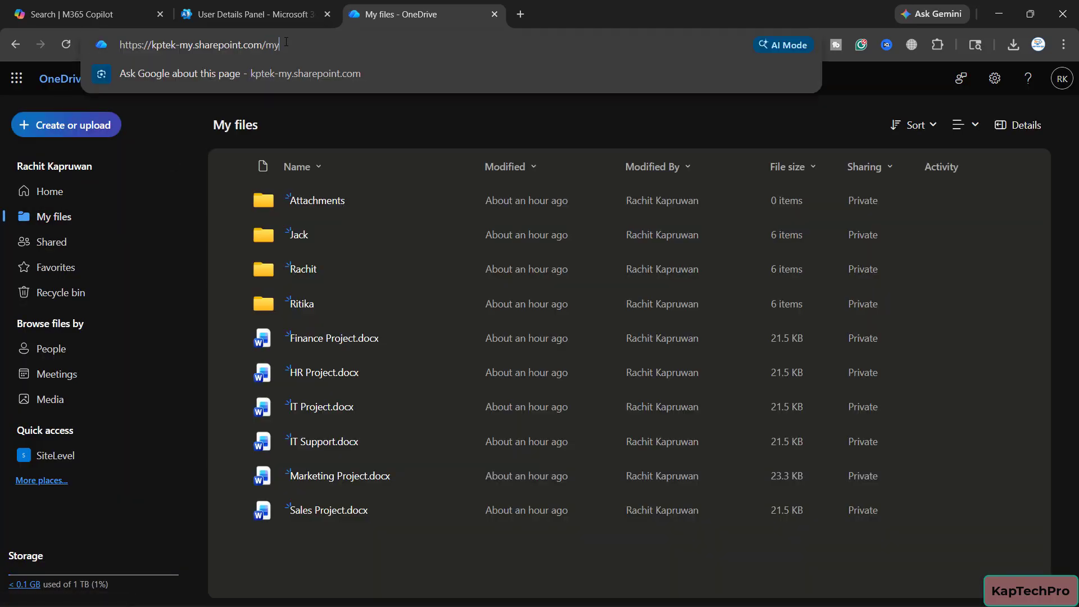
{"action": "left_click", "coordinate": [62, 220]}
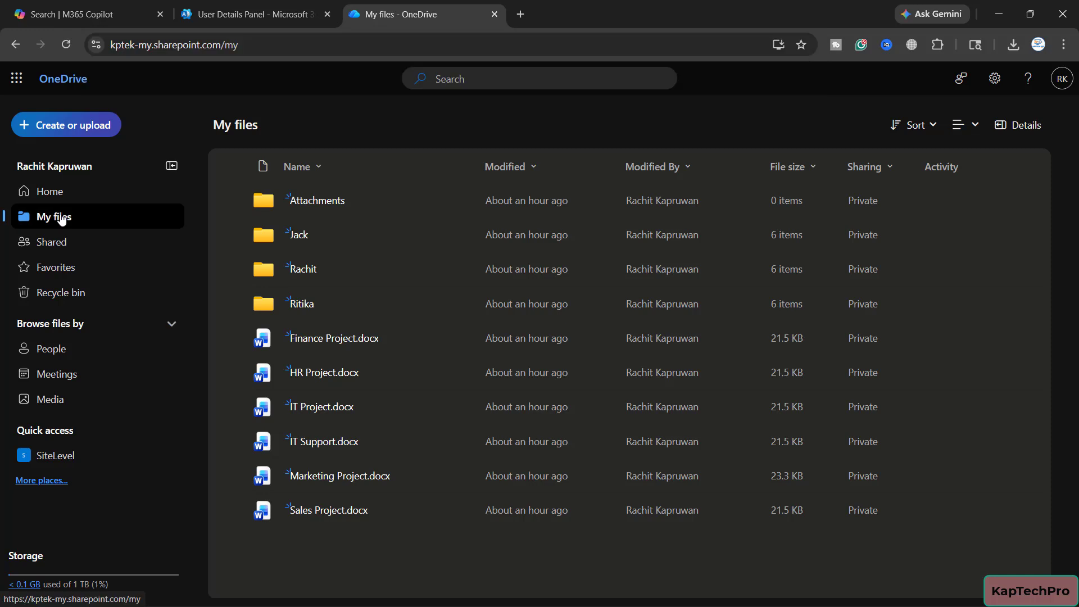